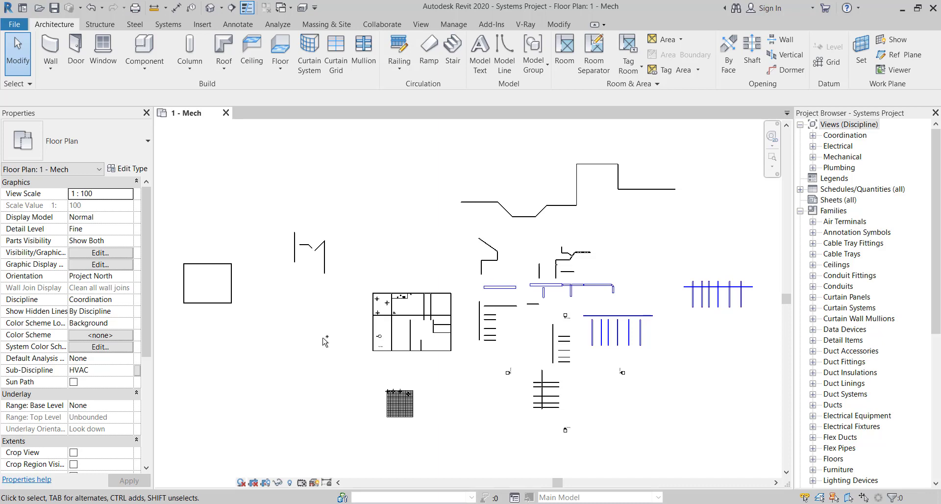
- Zoom and pan in on the long vertical wall and the short horizontal walls beside it
key(Escape)
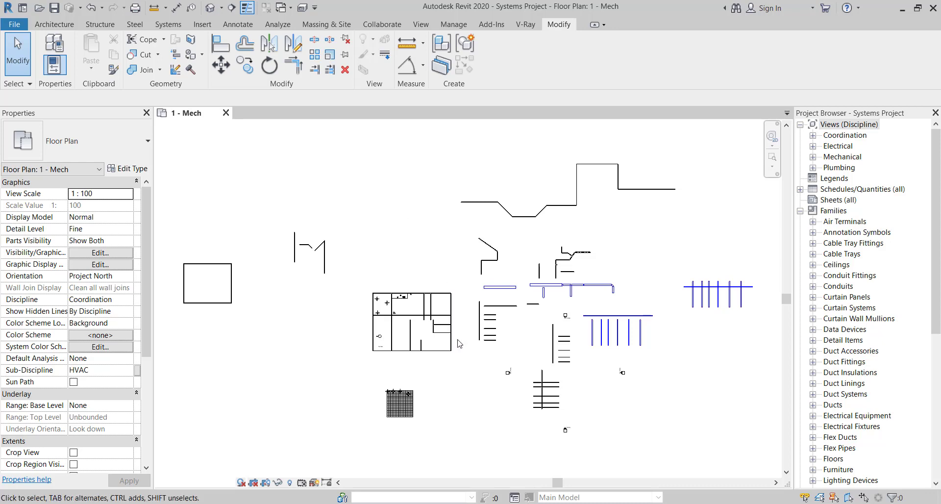
scroll(471, 353, up, 2)
scroll(478, 358, up, 4)
mouse_move(583, 226)
middle_down()
mouse_move(565, 273)
mouse_move(534, 306)
middle_up()
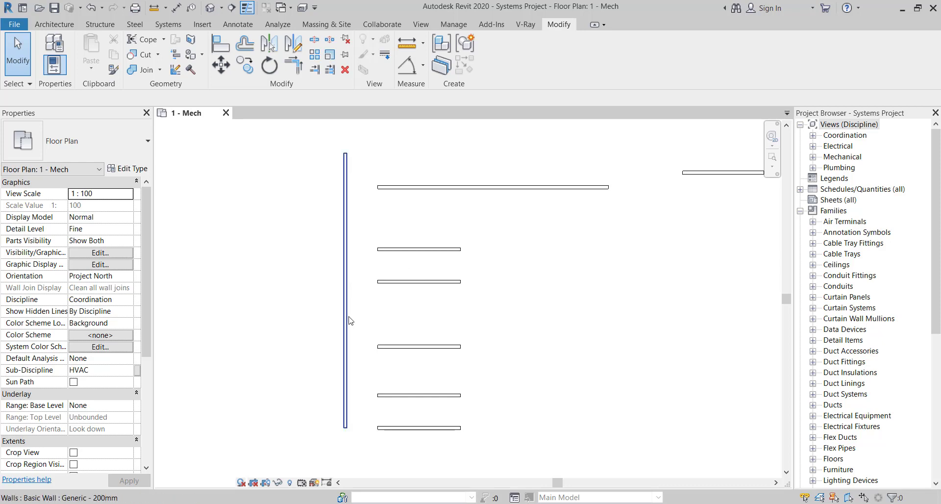
scroll(401, 224, down, 2)
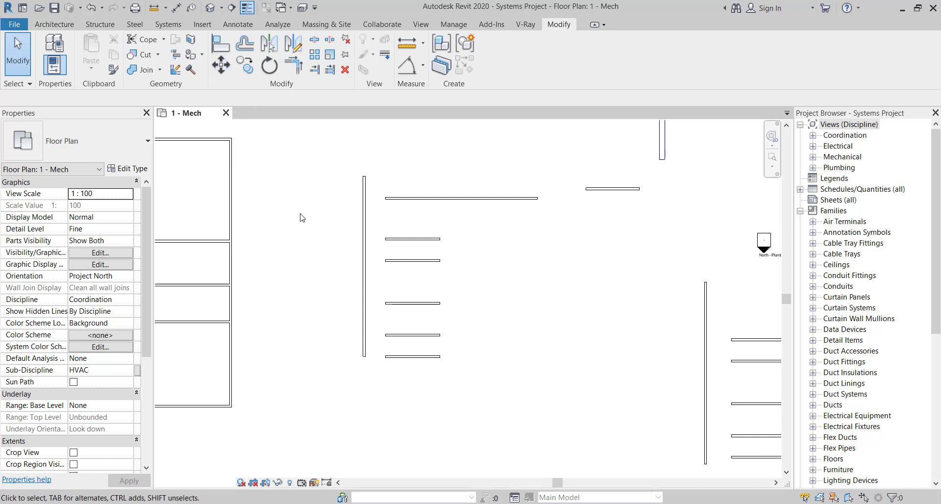
- With AL, align the top horizontal wall's left end to the long vertical wall
key(a)
key(l)
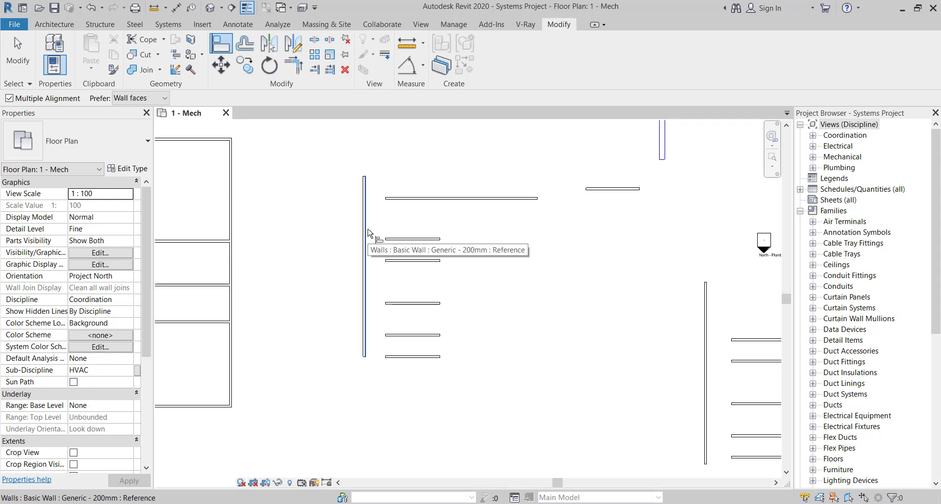
click(369, 232)
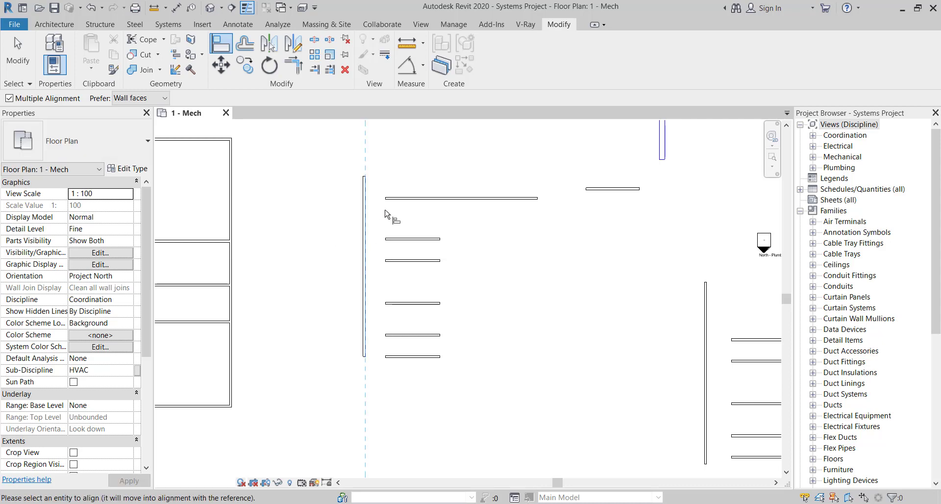
scroll(385, 214, up, 3)
middle_drag(388, 213, 389, 251)
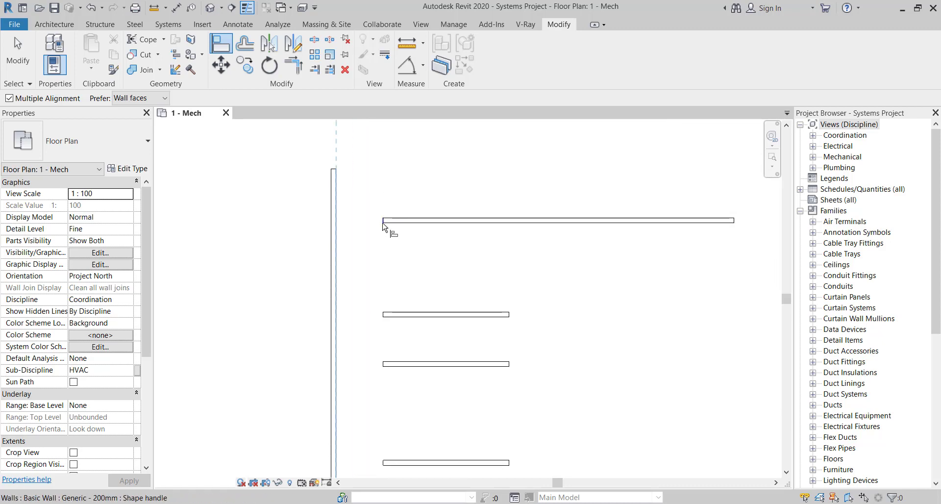
click(382, 221)
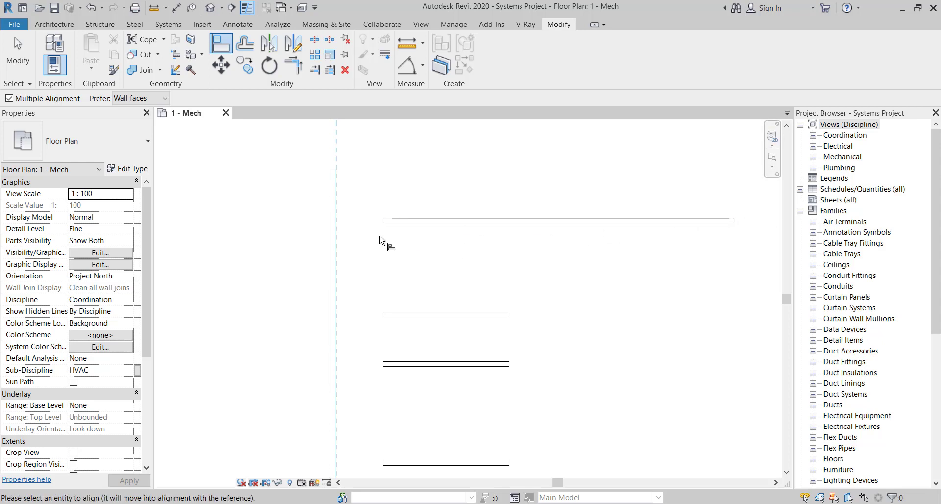
click(382, 221)
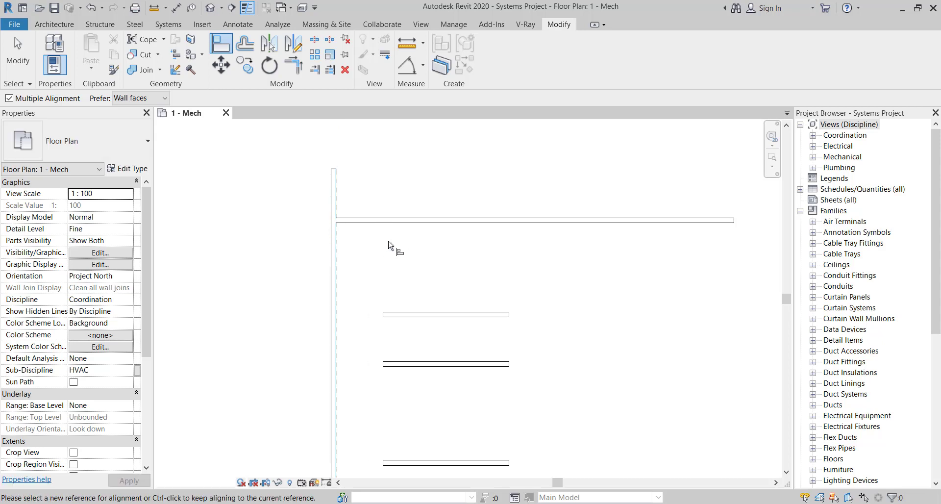
- Turn on Multiple Alignment and frame all the remaining short horizontal walls
scroll(388, 245, down, 2)
scroll(397, 248, up, 1)
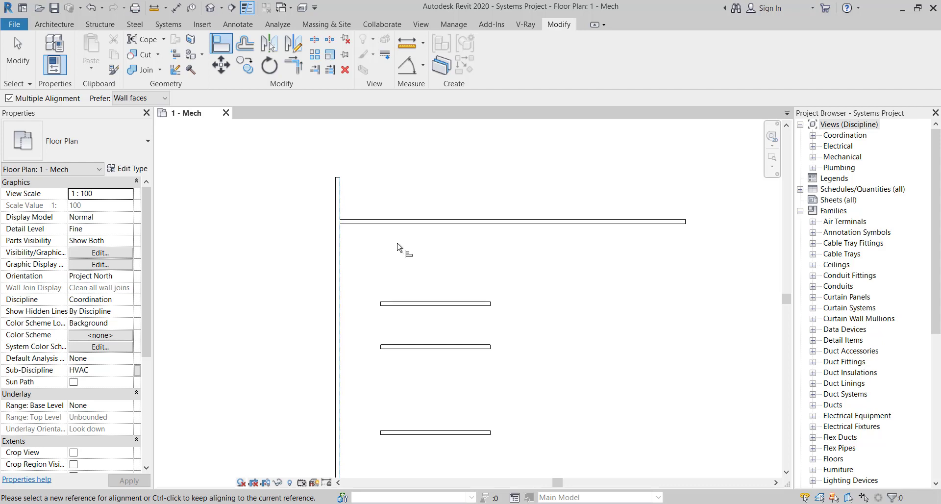
middle_drag(406, 254, 392, 248)
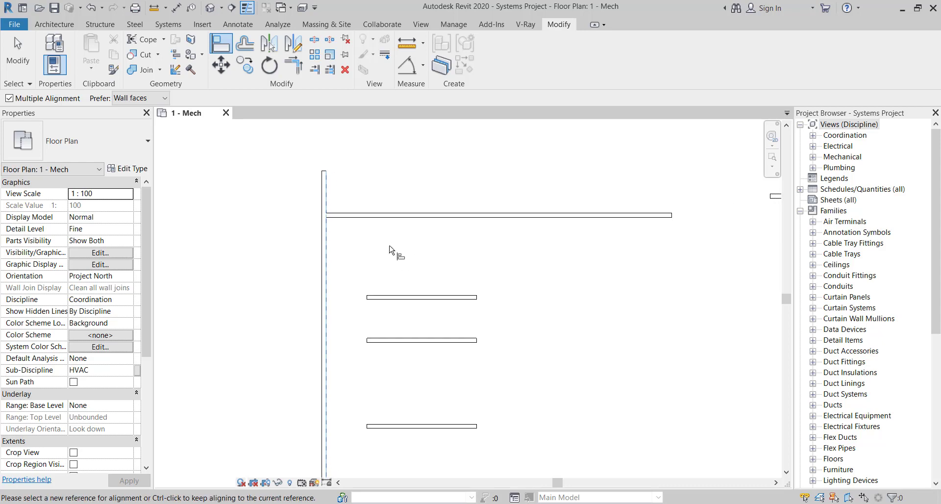
click(8, 98)
scroll(349, 301, down, 2)
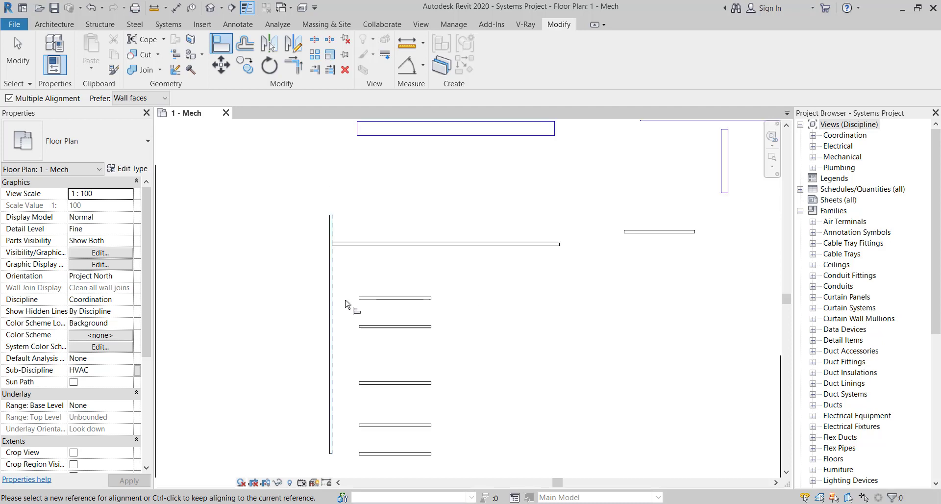
middle_drag(349, 301, 317, 209)
- Extend the five remaining short walls' left ends to the vertical wall, then exit Align
click(327, 198)
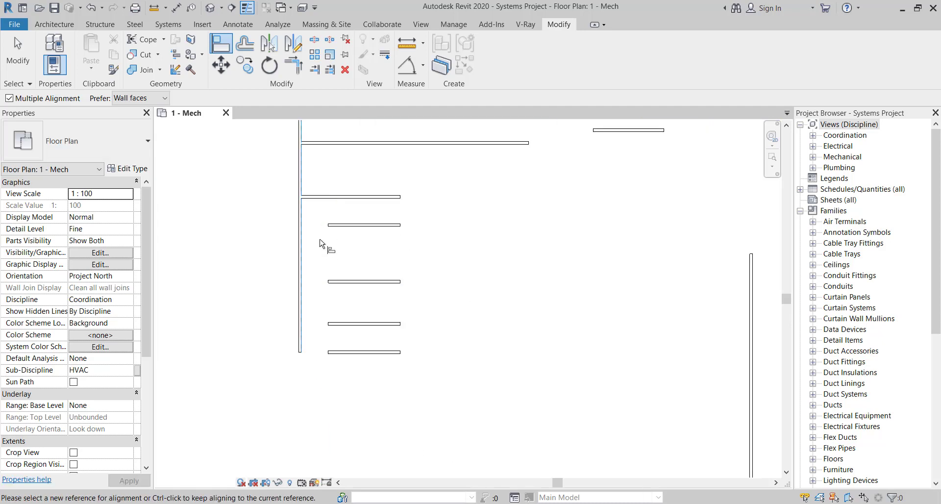
click(325, 225)
click(327, 282)
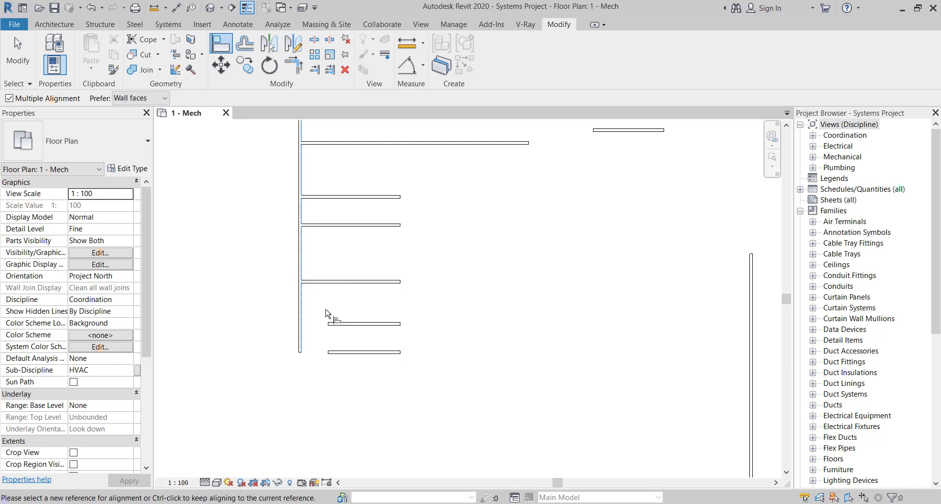
middle_drag(329, 315, 332, 273)
click(326, 281)
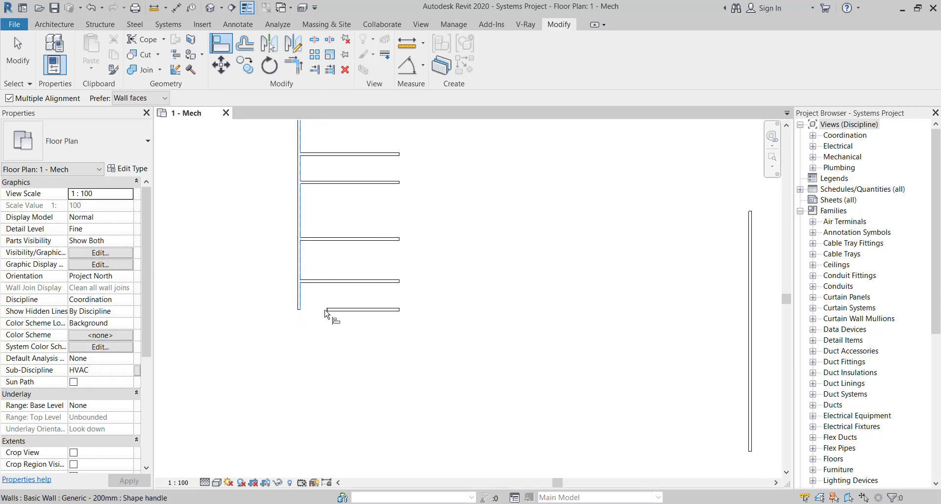
click(326, 310)
key(Escape)
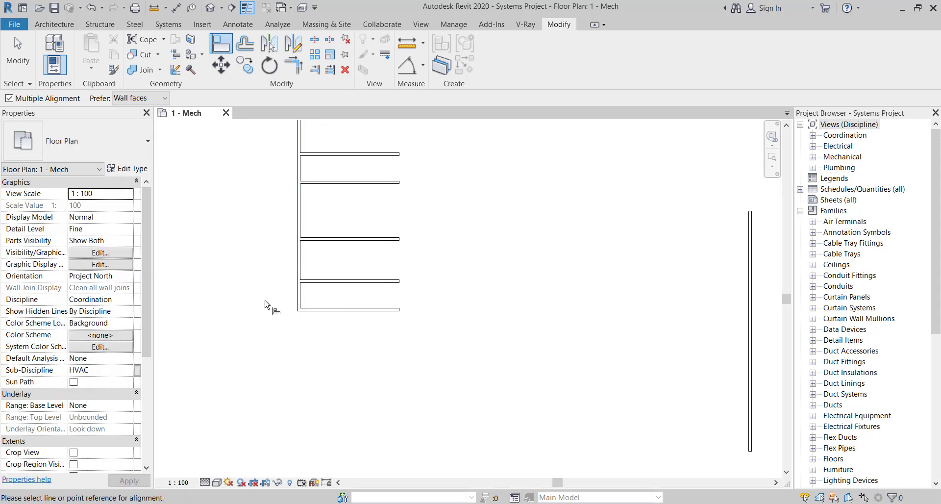
key(Escape)
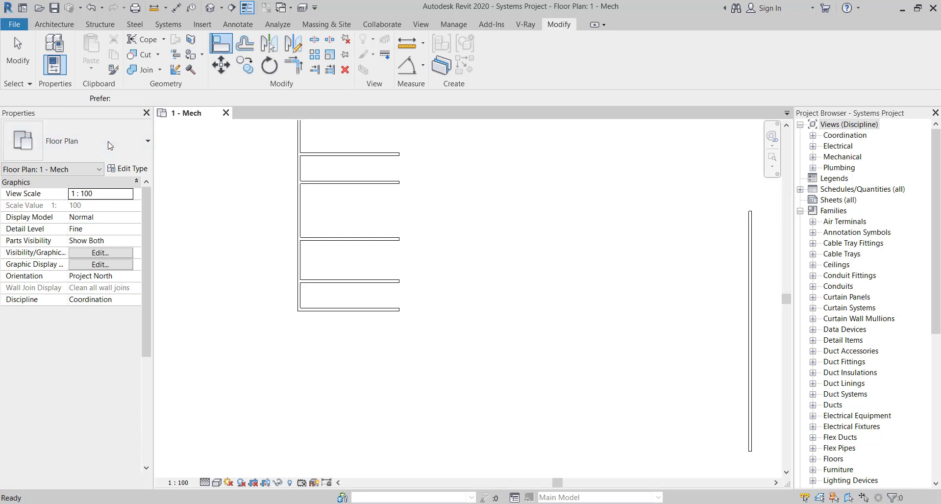
- With Multiple Alignment off, align one horizontal wall to the vertical wall's face and pick the short walls' ends as reference
click(221, 44)
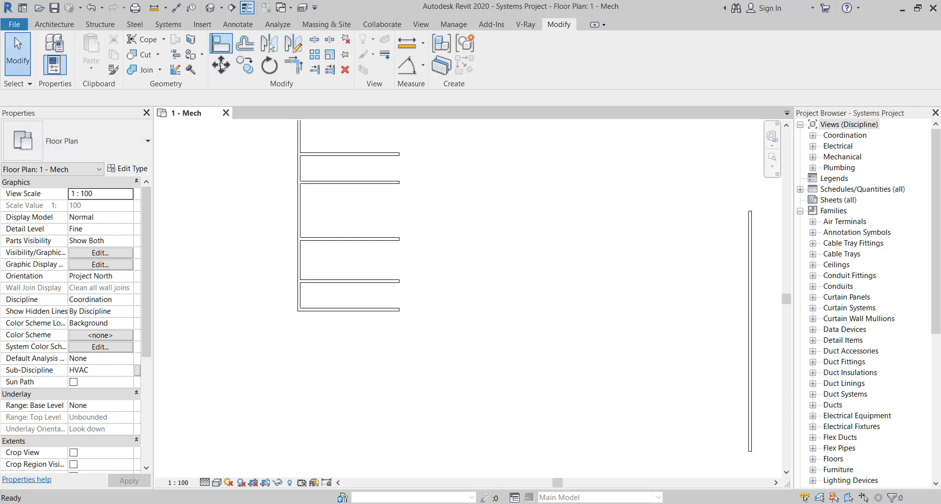
scroll(275, 274, down, 3)
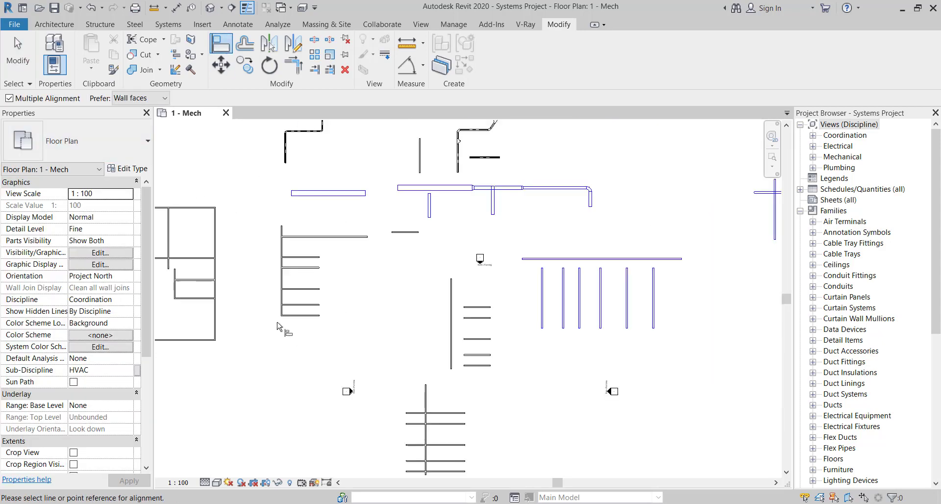
click(9, 99)
scroll(447, 343, up, 1)
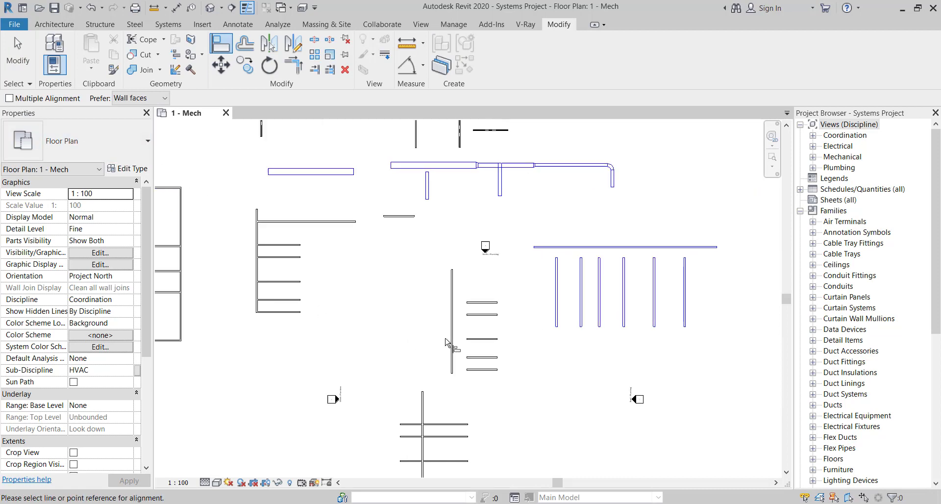
scroll(447, 343, up, 5)
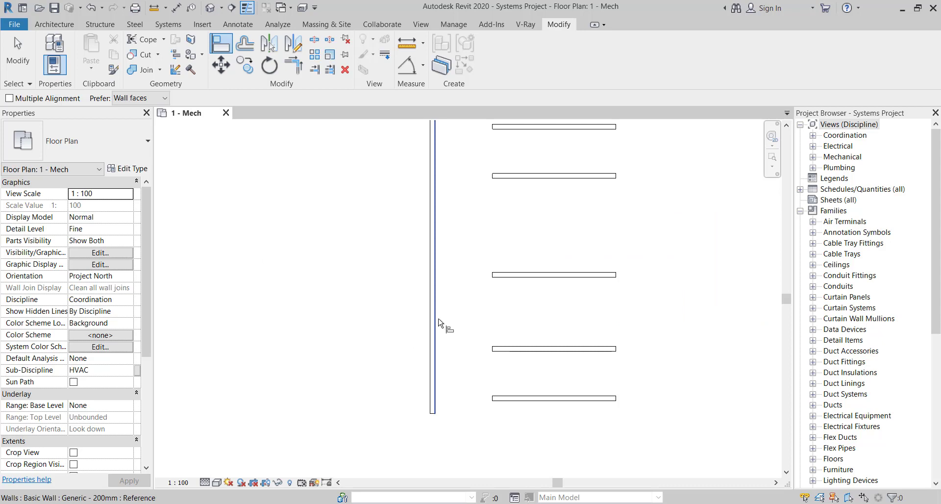
click(438, 323)
click(492, 353)
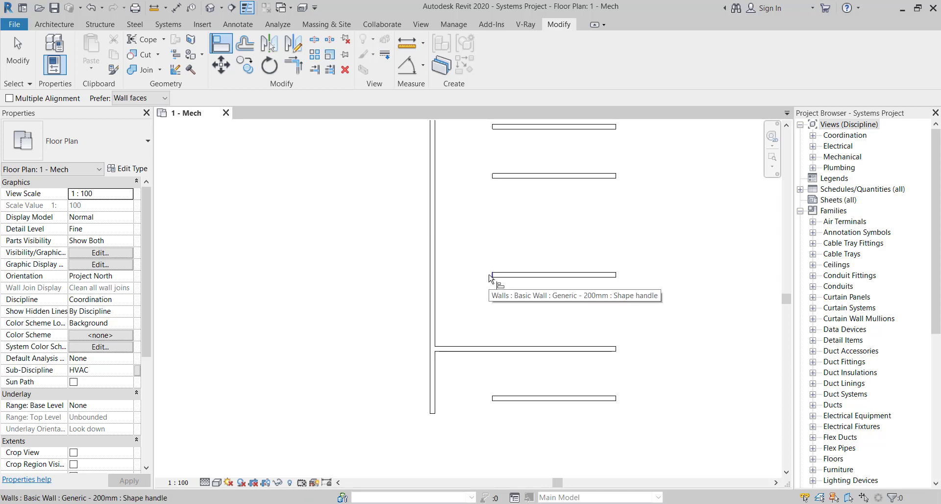
click(491, 276)
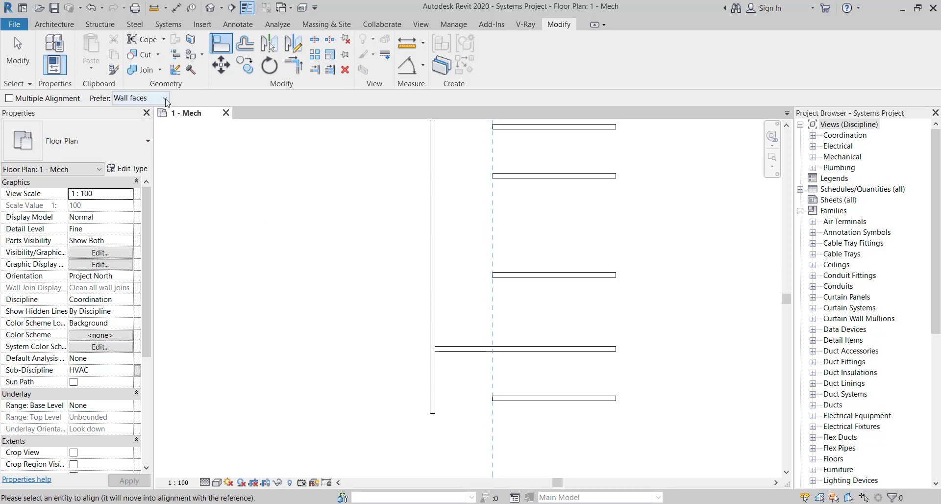
- Keep the Prefer option on Wall faces and zoom back out without moving other walls
click(166, 100)
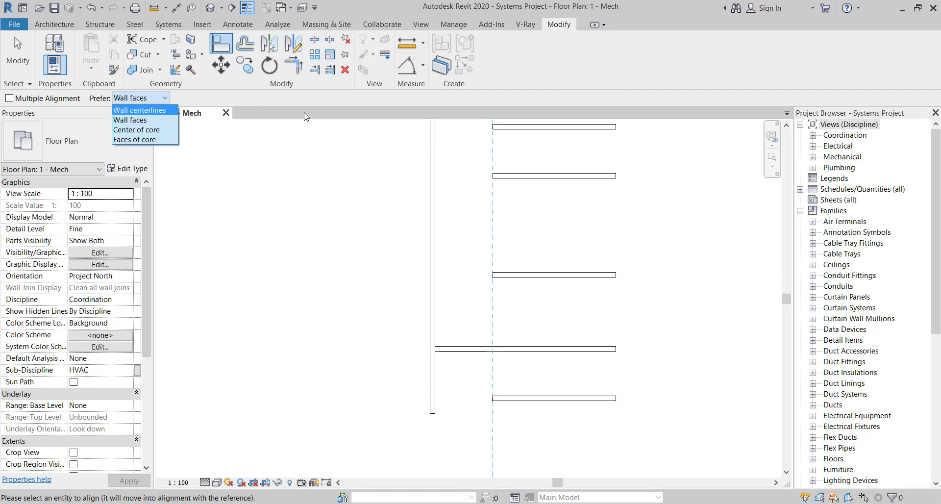
click(334, 254)
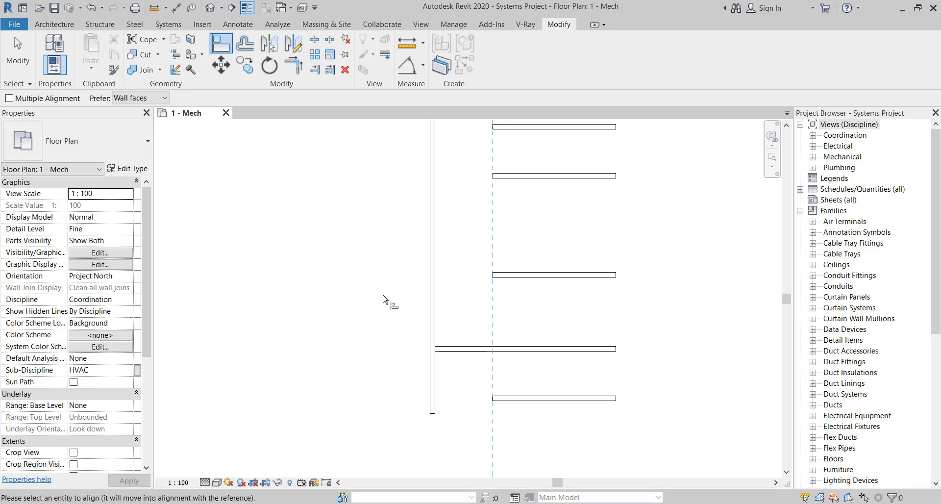
scroll(382, 303, down, 2)
scroll(382, 305, down, 2)
key(Escape)
key(Escape)
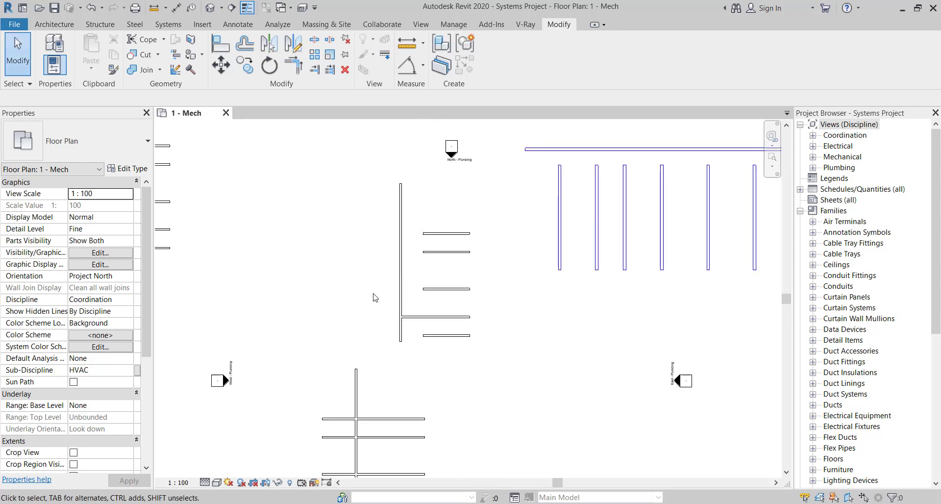
scroll(374, 296, down, 1)
scroll(519, 212, up, 1)
scroll(520, 212, up, 2)
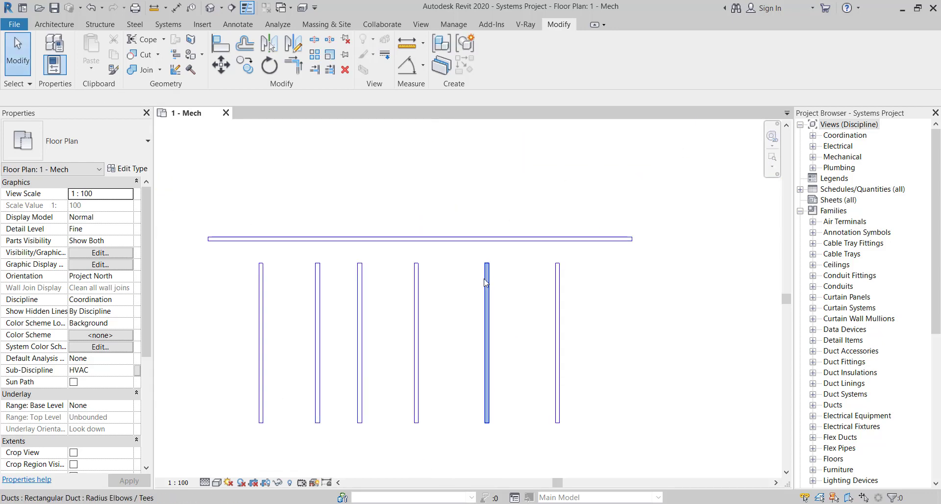
middle_drag(475, 288, 510, 289)
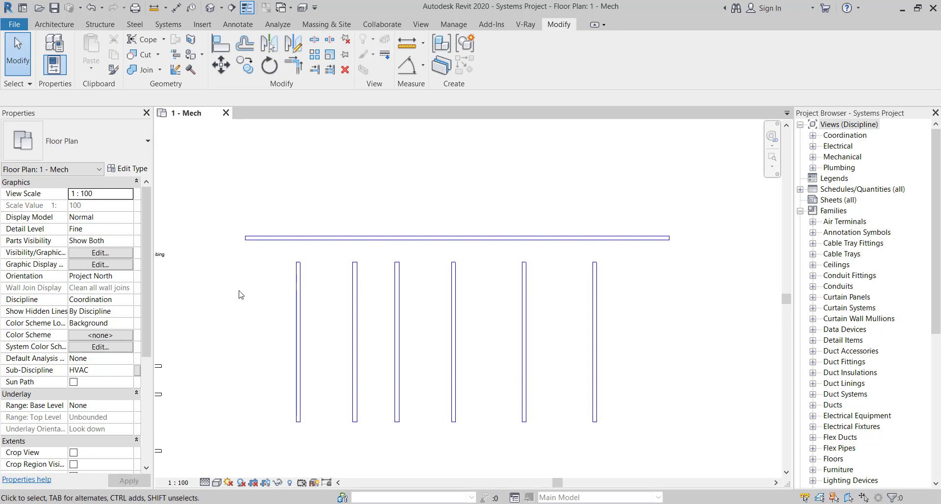
scroll(241, 294, up, 1)
key(a)
key(l)
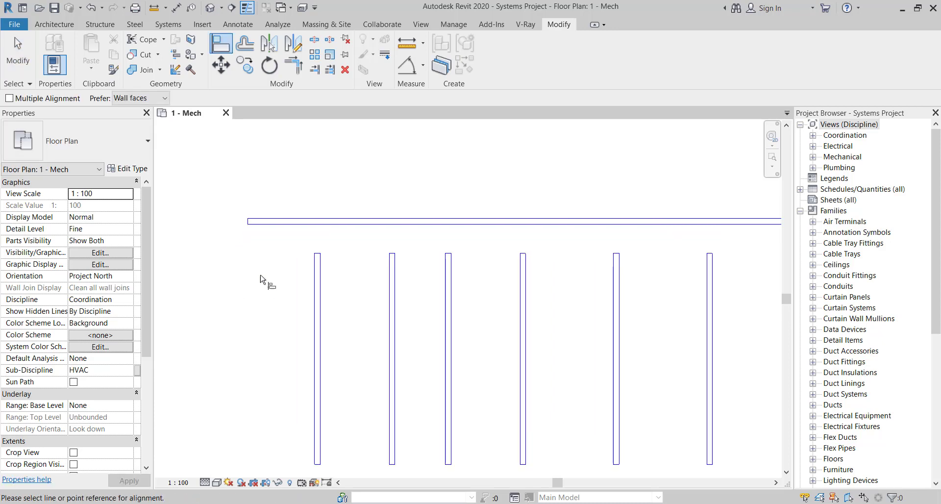
click(303, 231)
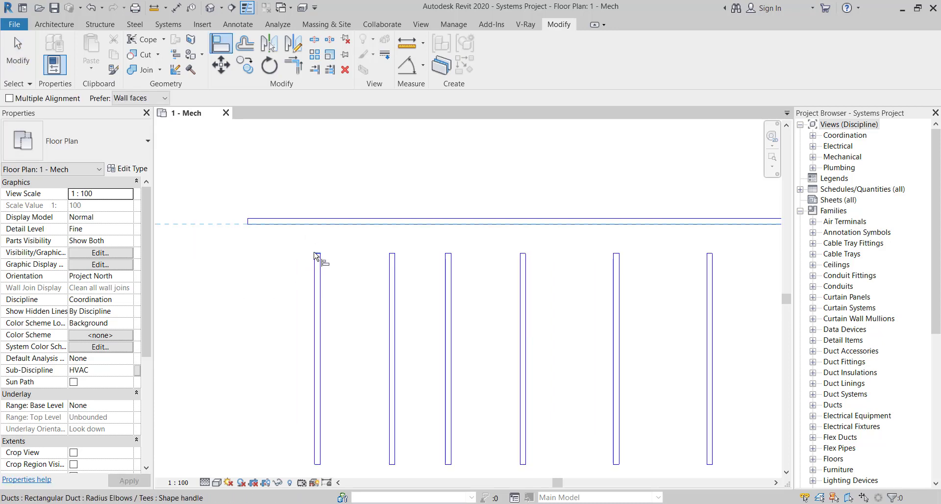
click(316, 260)
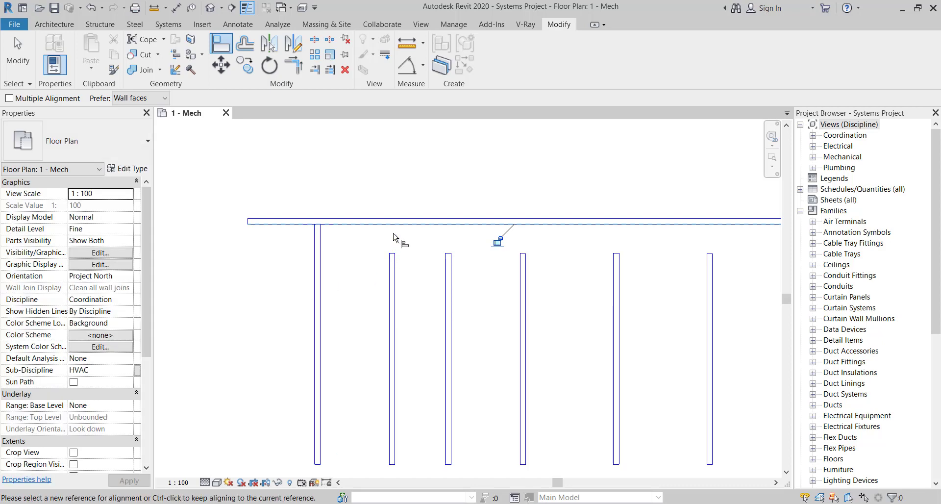
click(395, 256)
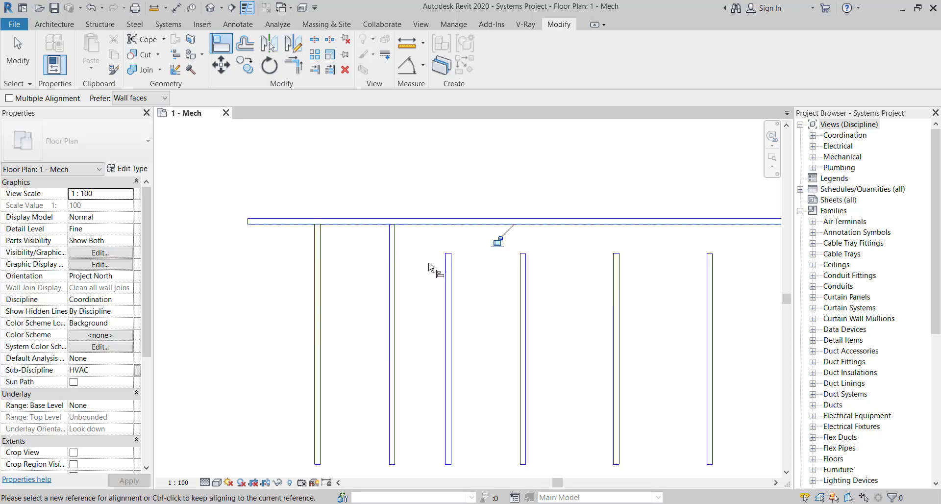
key(Escape)
key(Escape)
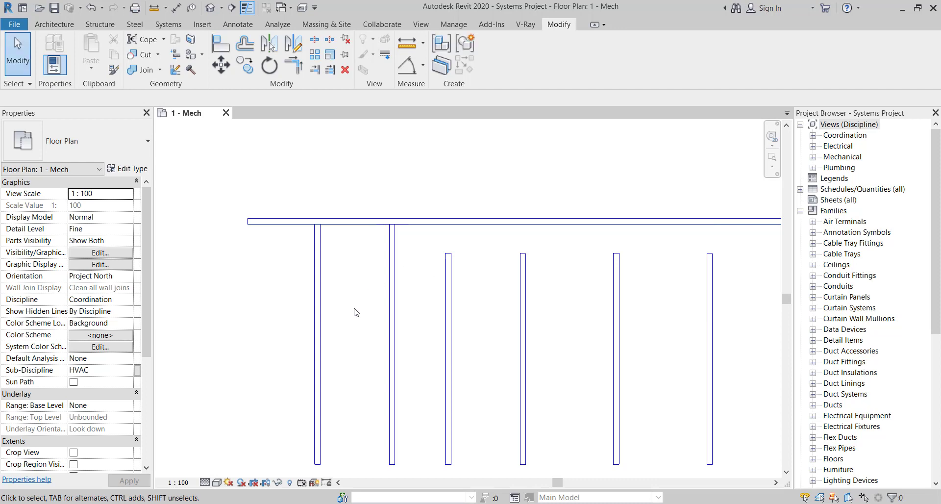
click(277, 223)
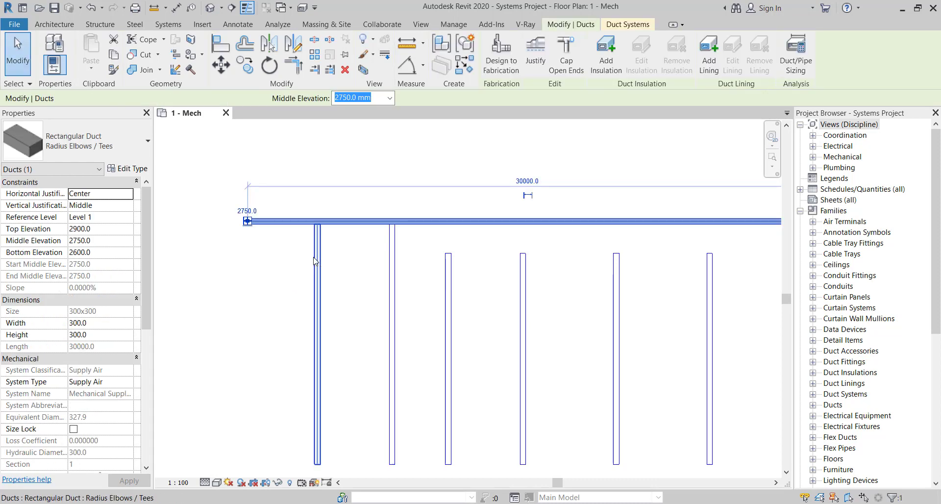
click(317, 289)
click(289, 316)
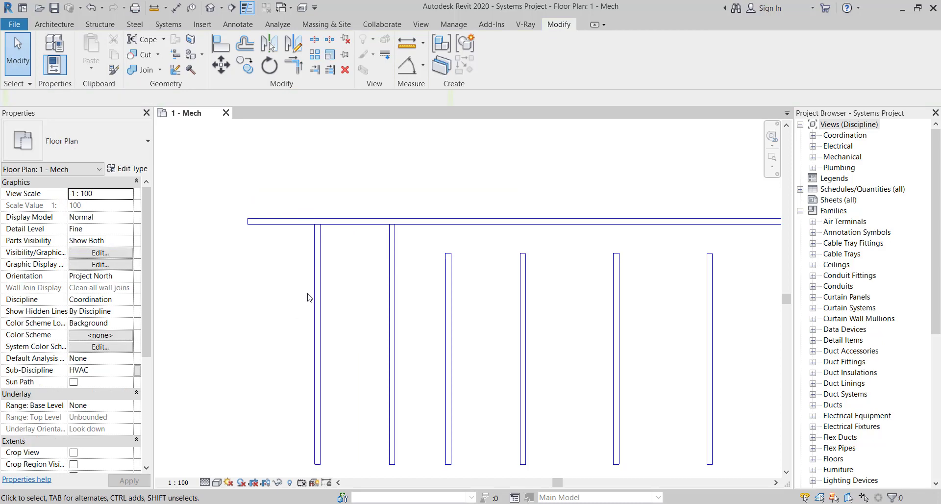
key(Tab)
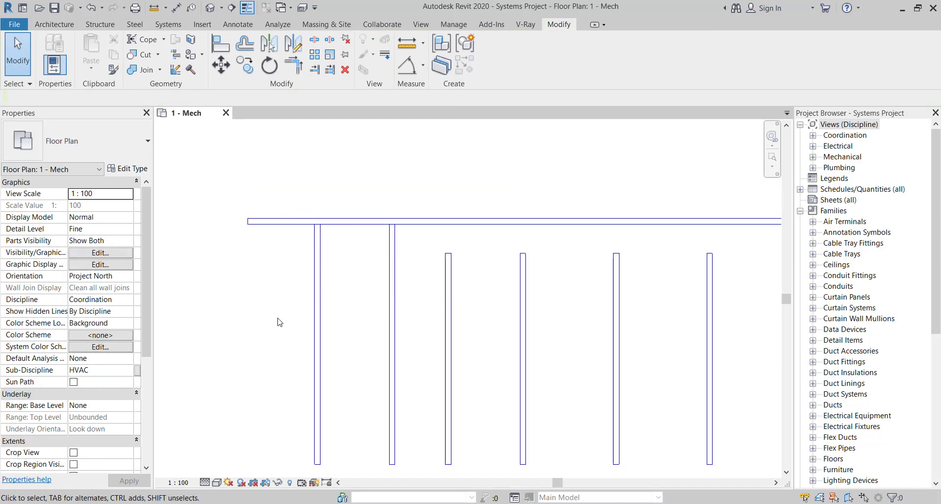
- Pan across the plan and zoom in on the upper-left room holding the mop sink
scroll(280, 322, down, 4)
mouse_move(298, 355)
middle_down()
mouse_move(417, 370)
mouse_move(437, 395)
middle_up()
middle_drag(245, 348, 306, 305)
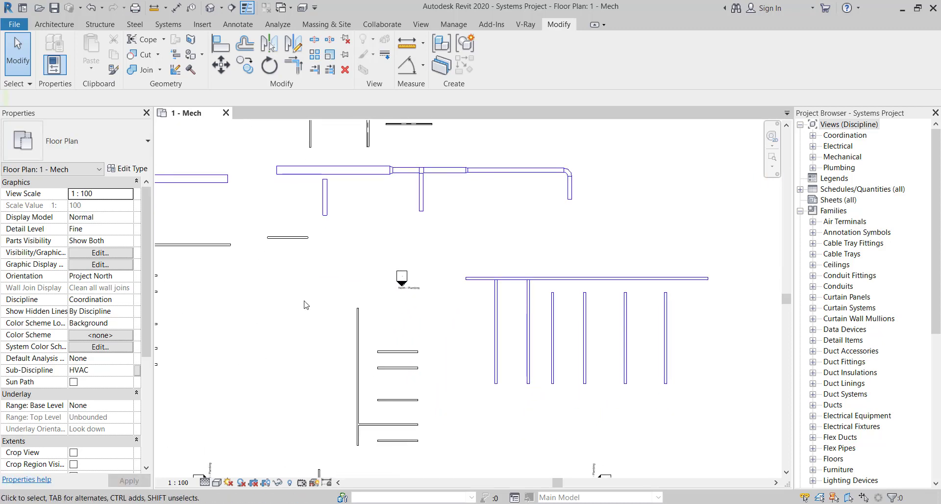
scroll(305, 312, down, 1)
middle_drag(211, 313, 373, 324)
middle_drag(205, 294, 343, 274)
middle_drag(238, 267, 261, 263)
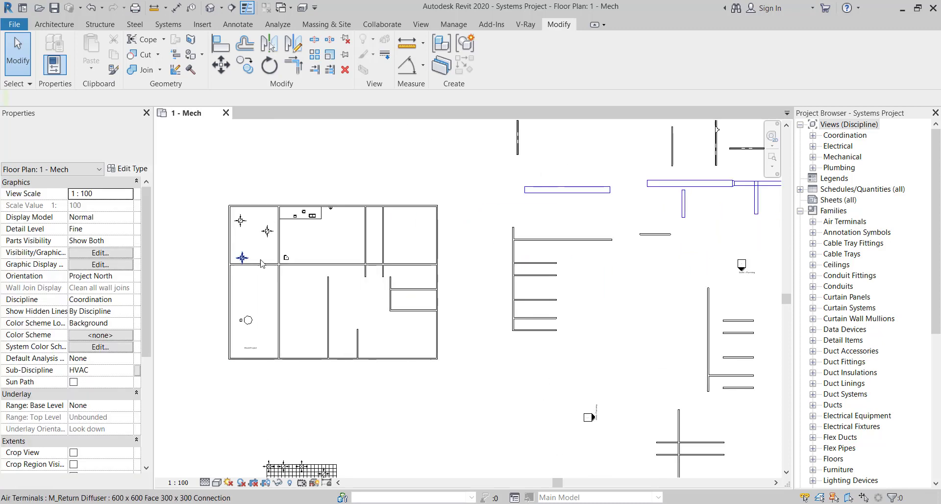
scroll(262, 263, up, 3)
middle_drag(383, 213, 382, 277)
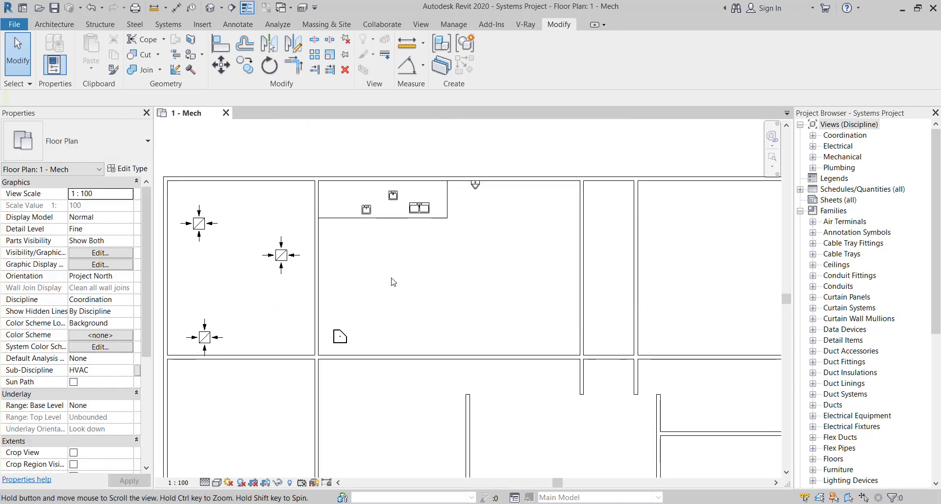
scroll(336, 386, up, 2)
scroll(335, 385, up, 1)
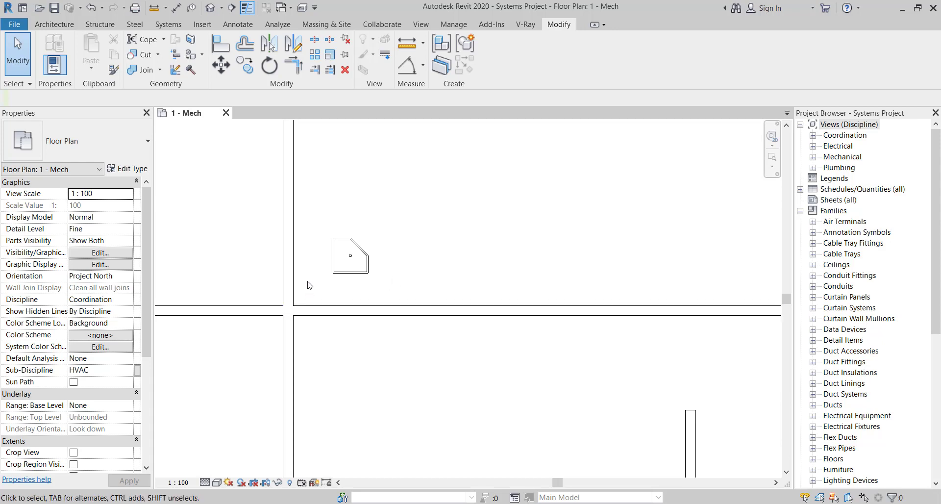
- With AL, align the mop sink's bottom edge to the wall face
key(a)
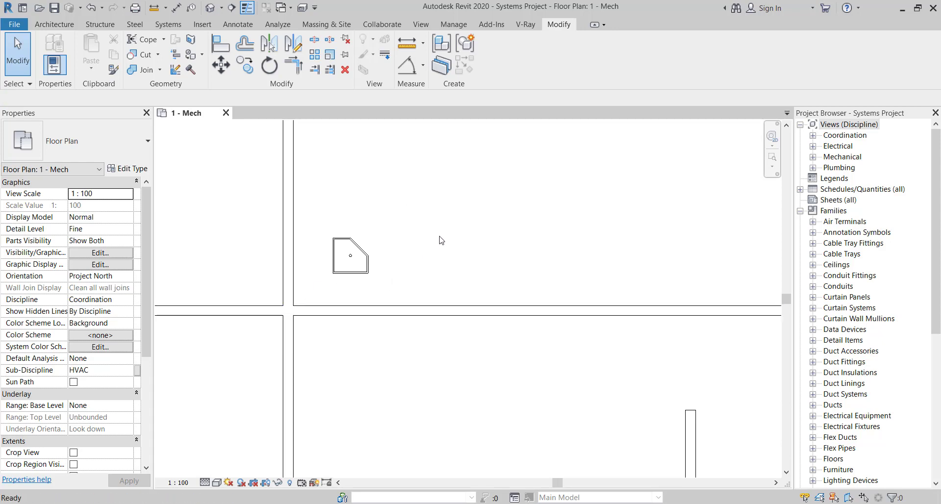
key(l)
click(406, 306)
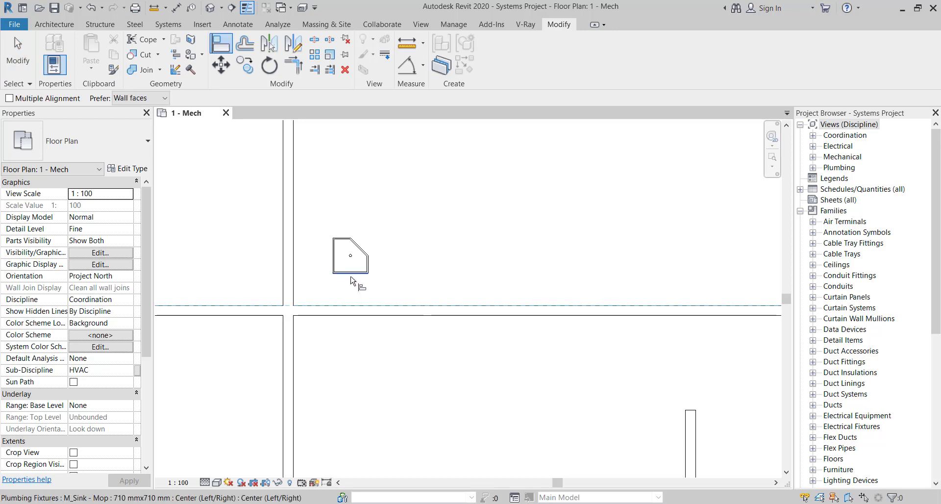
click(350, 280)
scroll(425, 242, down, 2)
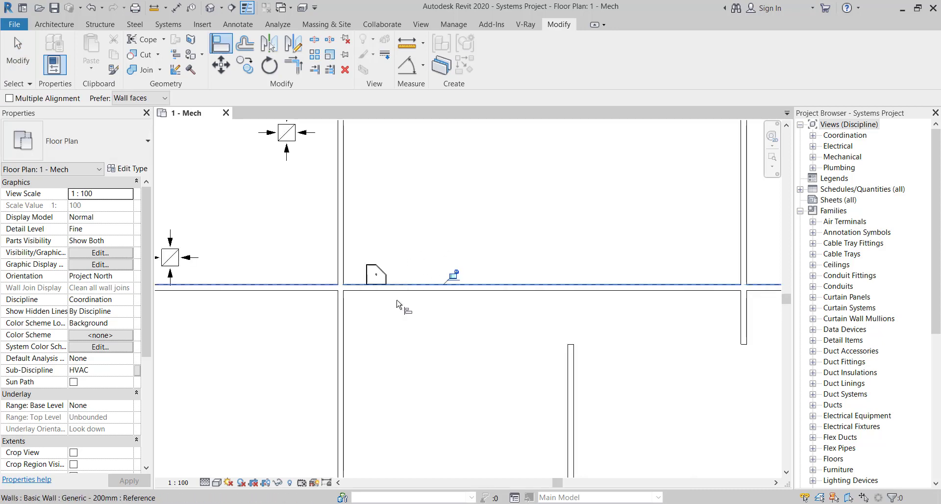
scroll(399, 304, down, 2)
scroll(387, 275, up, 2)
scroll(374, 268, up, 3)
middle_drag(377, 289, 379, 294)
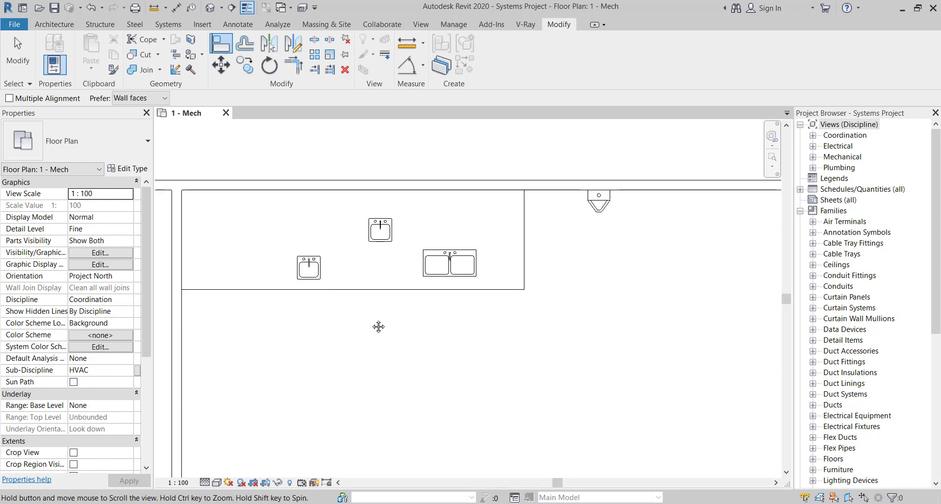
key(Escape)
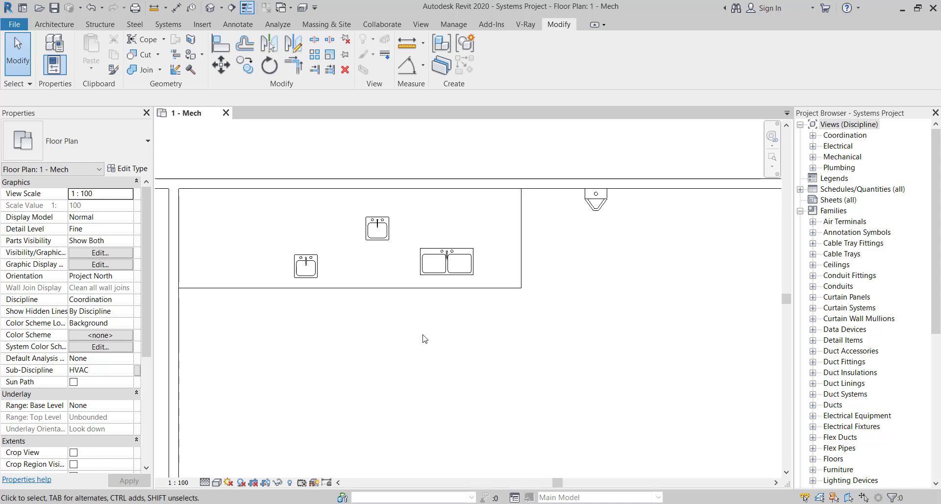
- Line up the double kitchen sink's and left single sink's tops with the island sink's top edge
key(a)
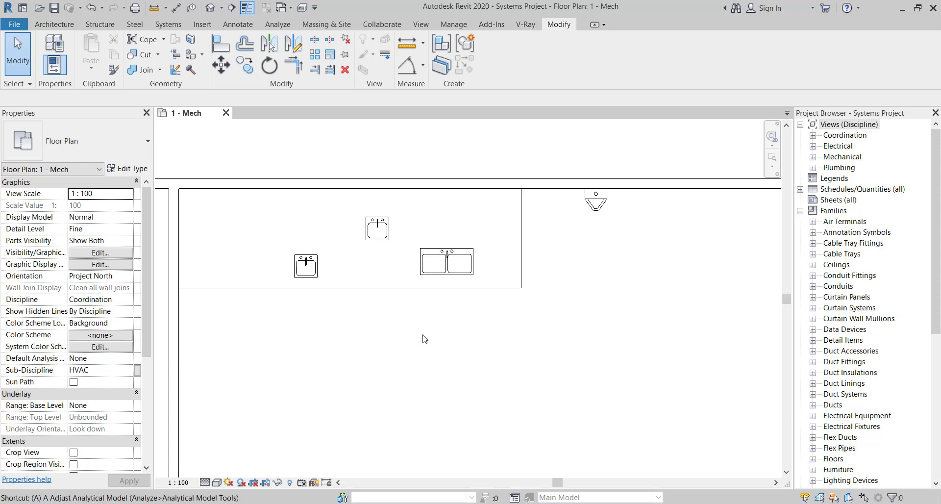
key(l)
scroll(356, 210, up, 2)
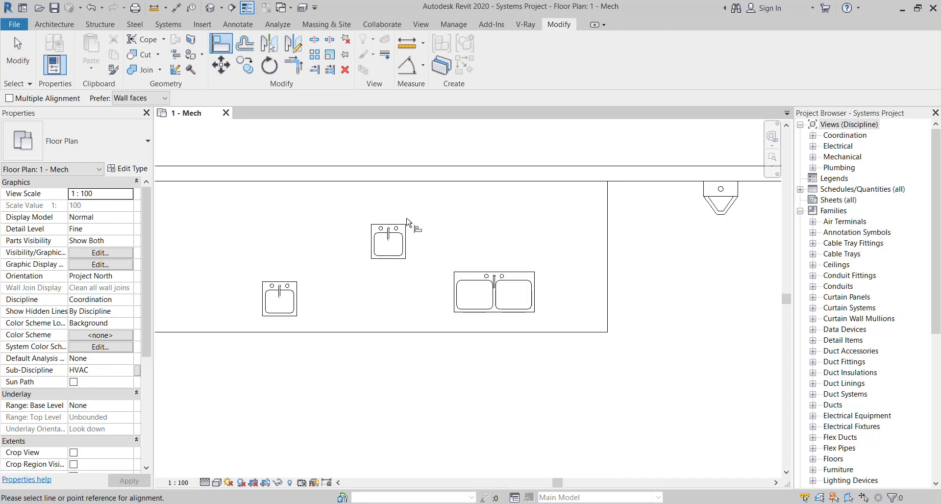
click(403, 224)
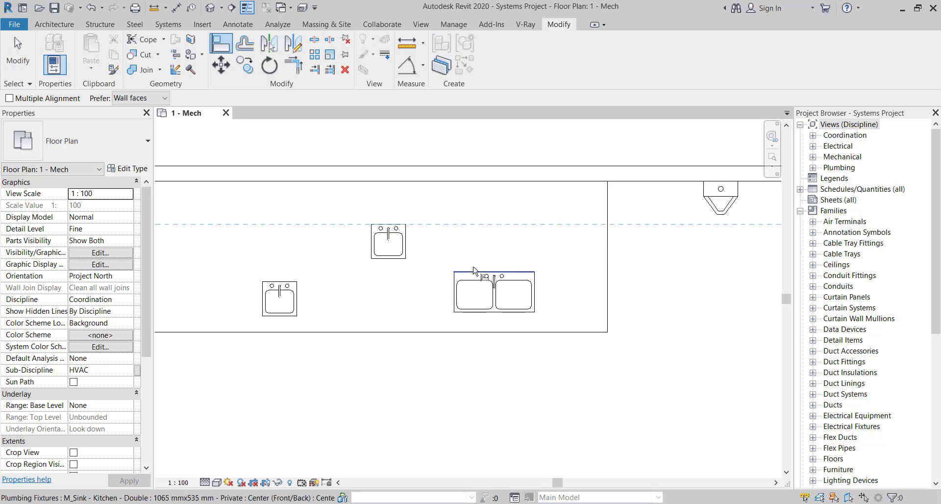
click(474, 272)
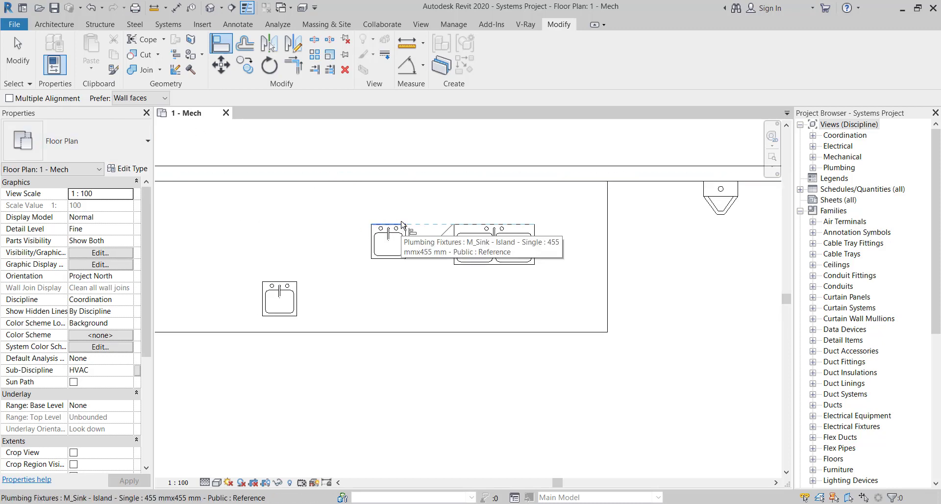
click(402, 225)
click(280, 282)
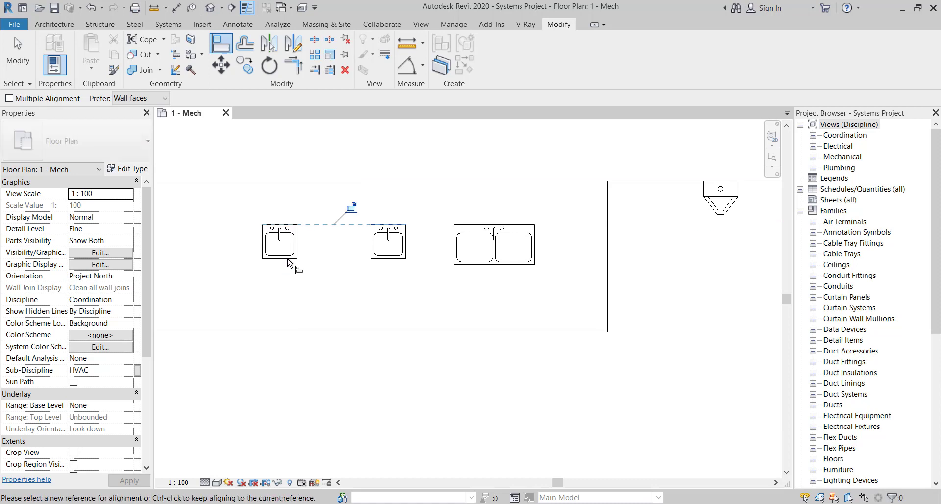
- With Multiple Alignment on, snap the bottom and middle return diffusers to the top diffuser's centre line
scroll(391, 391, down, 5)
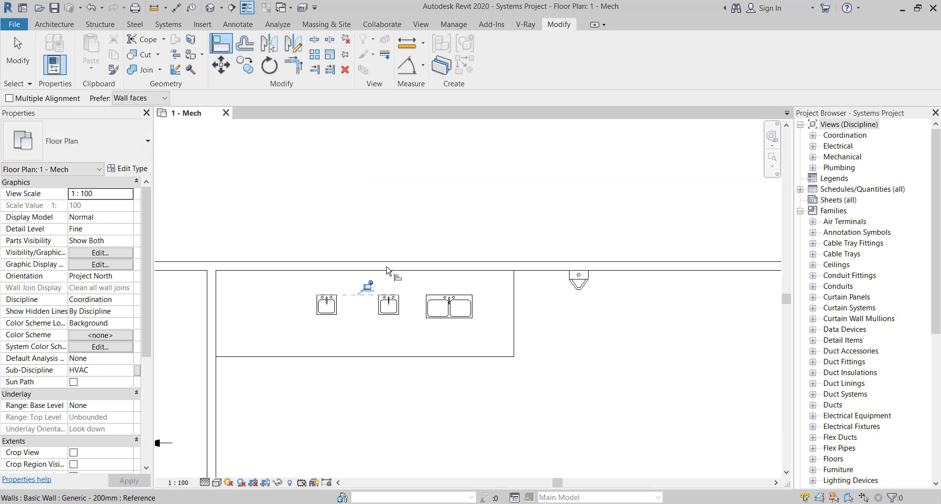
middle_drag(421, 392, 423, 302)
scroll(423, 303, down, 1)
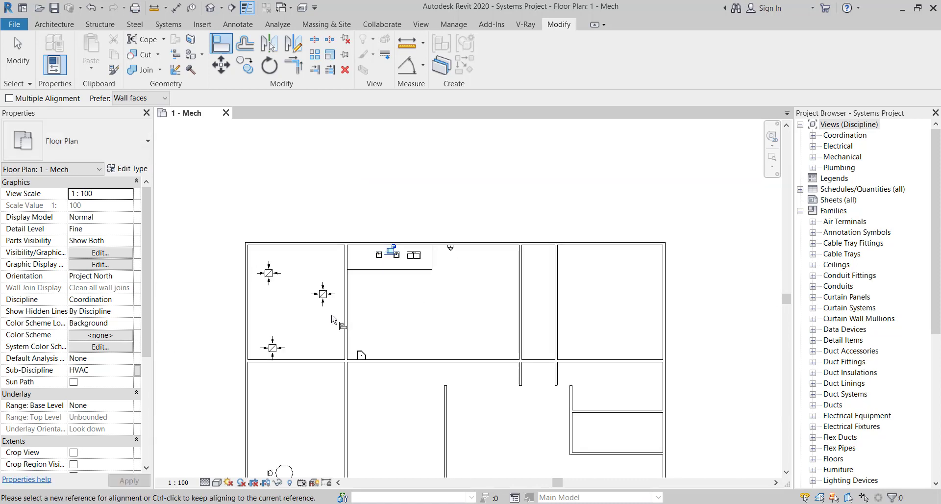
scroll(266, 314, up, 2)
scroll(300, 334, up, 2)
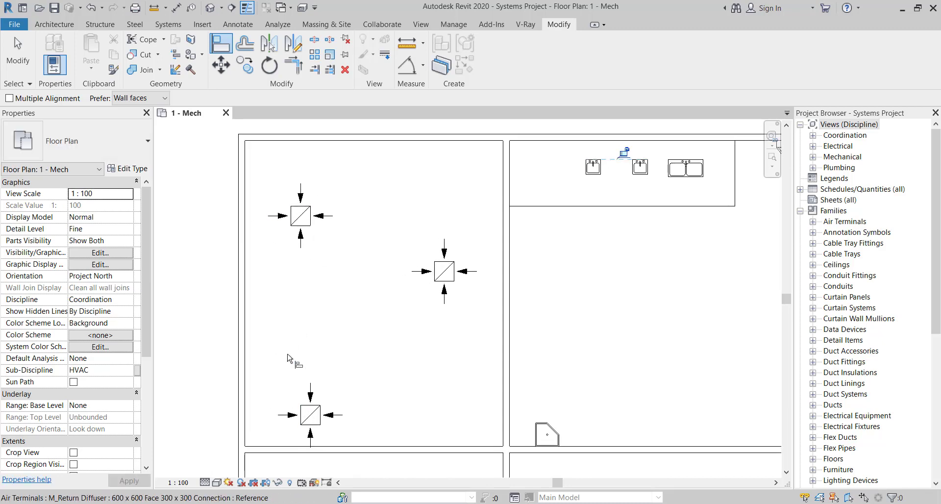
click(305, 326)
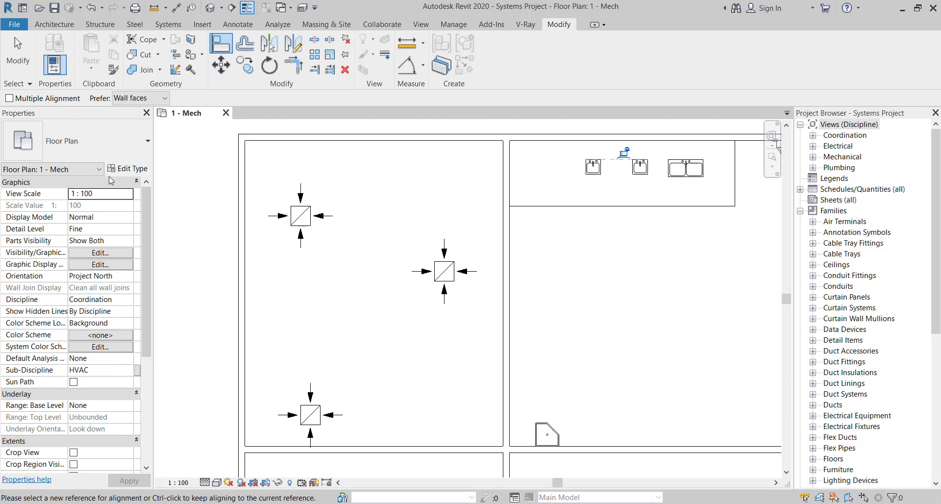
click(9, 98)
click(303, 213)
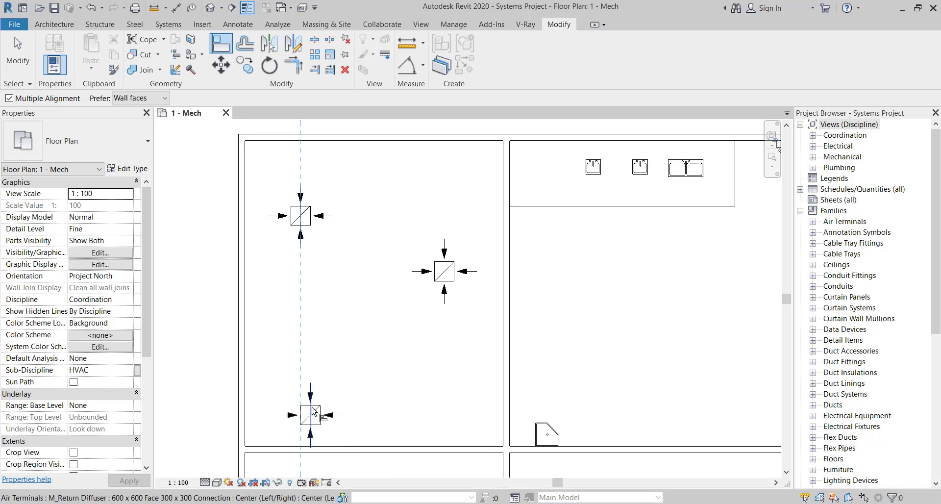
click(313, 412)
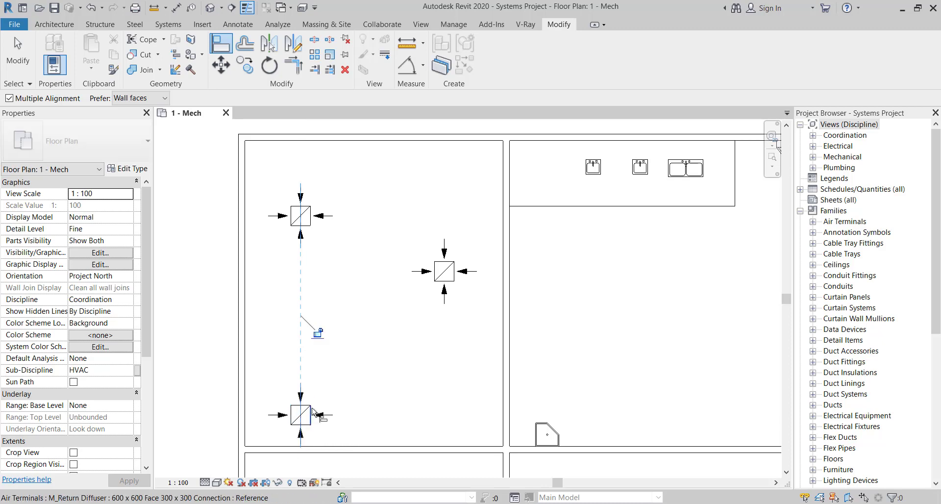
click(447, 264)
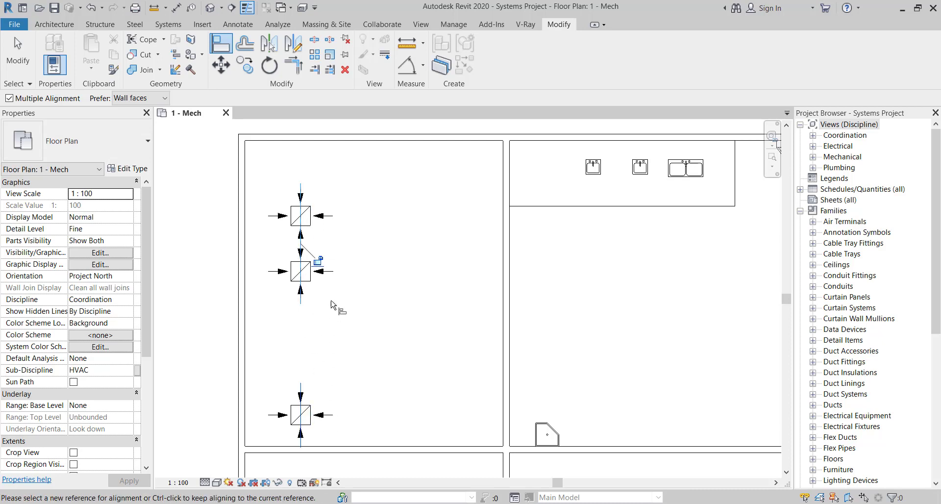
- Zoom to the floor drain and align its edge onto the diffusers' vertical centre line
scroll(318, 349, down, 2)
scroll(343, 338, down, 2)
scroll(355, 333, down, 2)
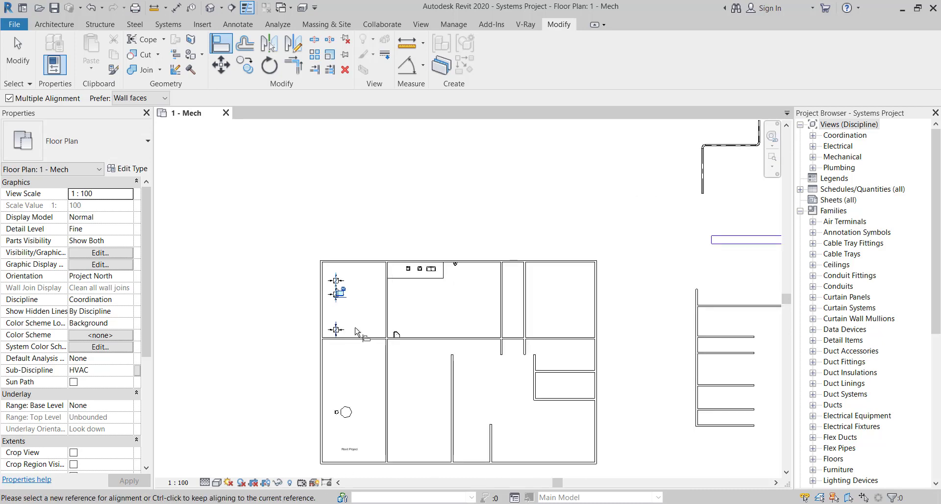
scroll(350, 393, up, 1)
scroll(348, 397, up, 2)
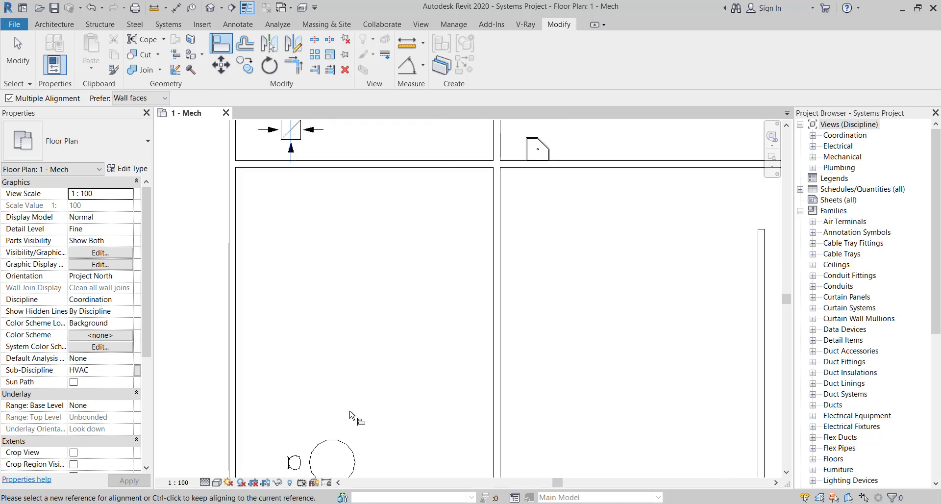
scroll(344, 392, up, 2)
scroll(305, 377, up, 1)
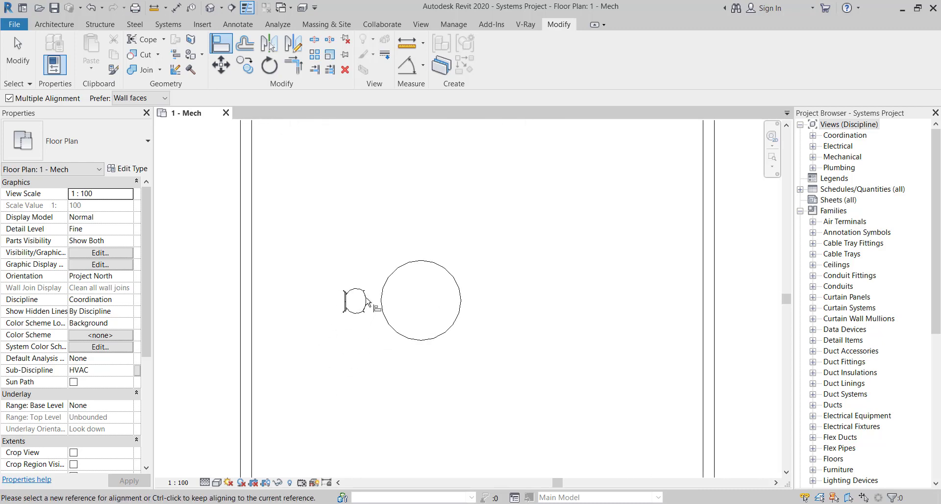
click(344, 304)
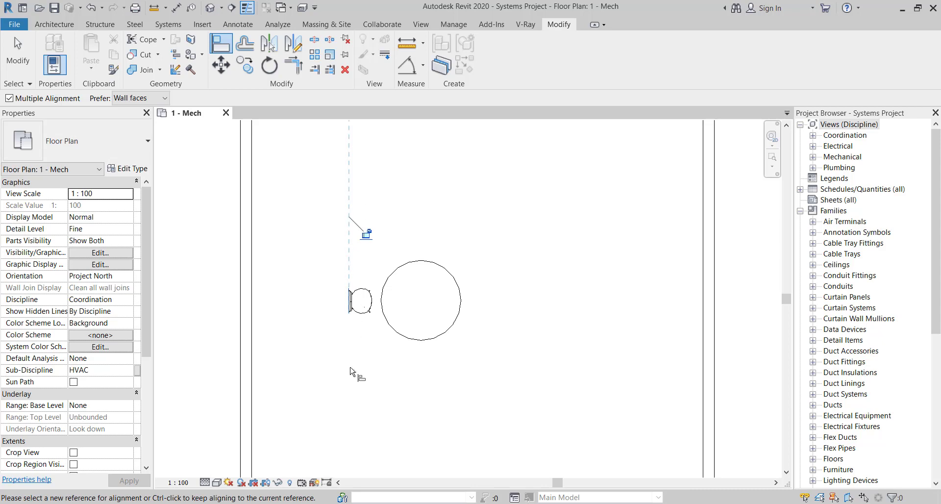
scroll(350, 371, down, 1)
scroll(356, 373, down, 2)
scroll(373, 375, down, 2)
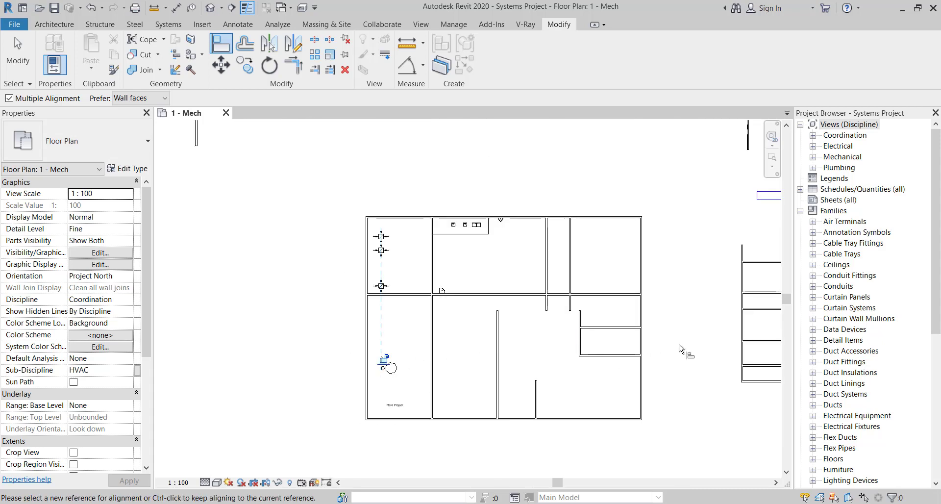
scroll(681, 349, down, 2)
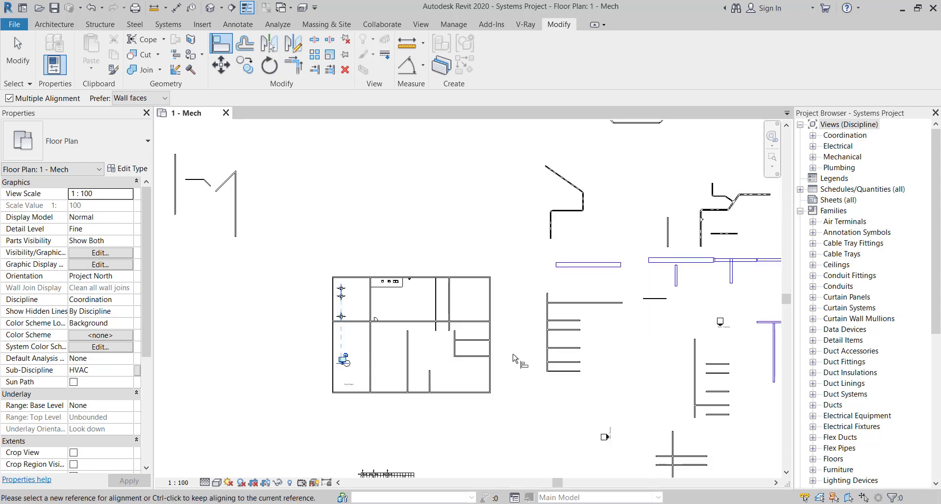